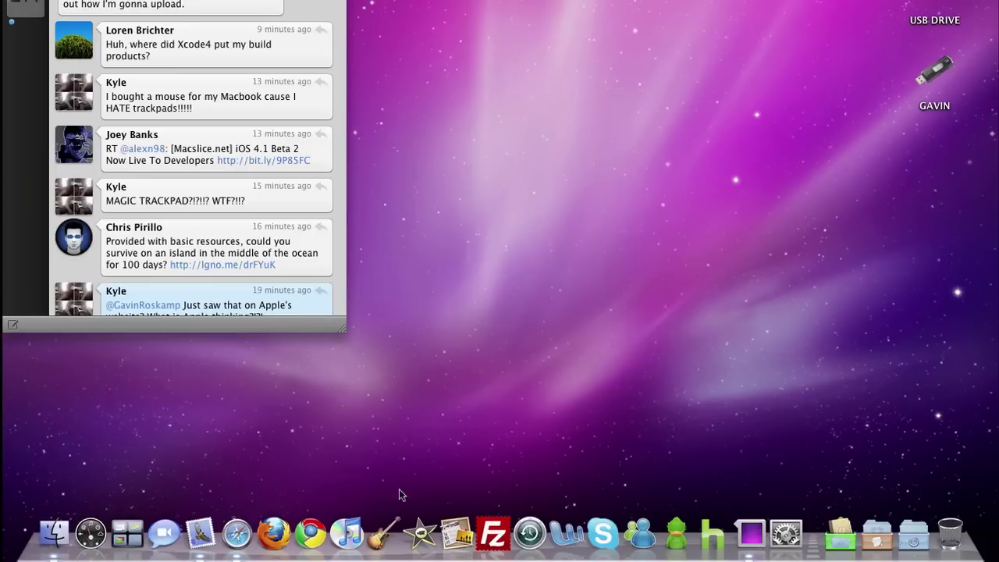
Step: Launch GarageBand from the Dock and bring up the empty My Song project
{"action": "left_click", "coordinate": [384, 531]}
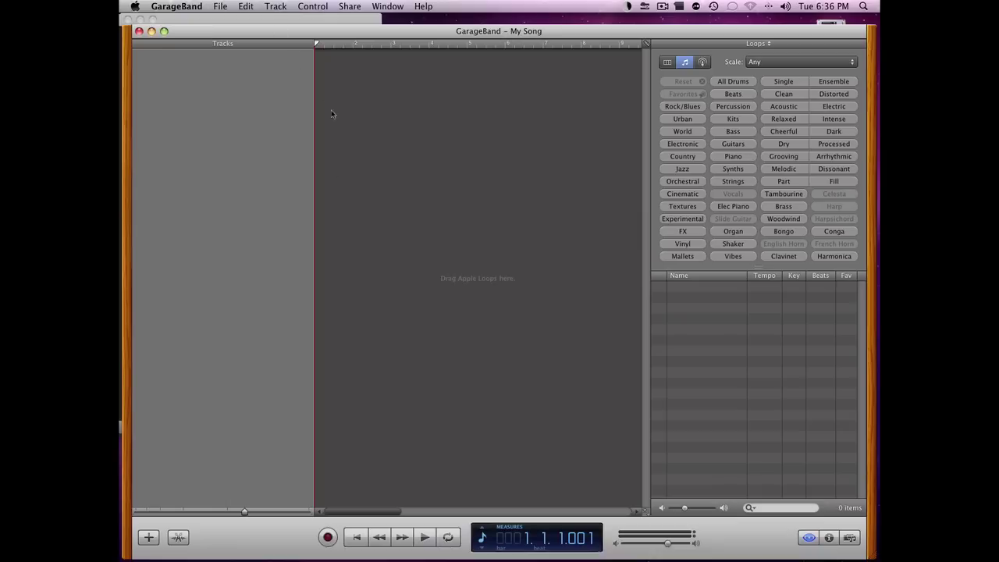
Step: Create a new Real Instrument track for recording voice
{"action": "left_click", "coordinate": [275, 6]}
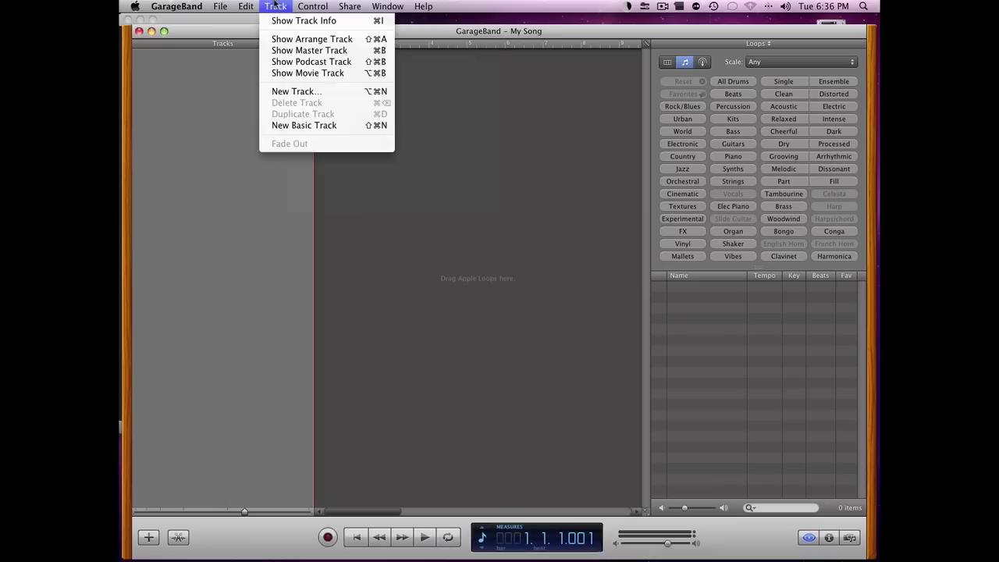
{"action": "left_click", "coordinate": [288, 93]}
{"action": "left_click", "coordinate": [444, 66]}
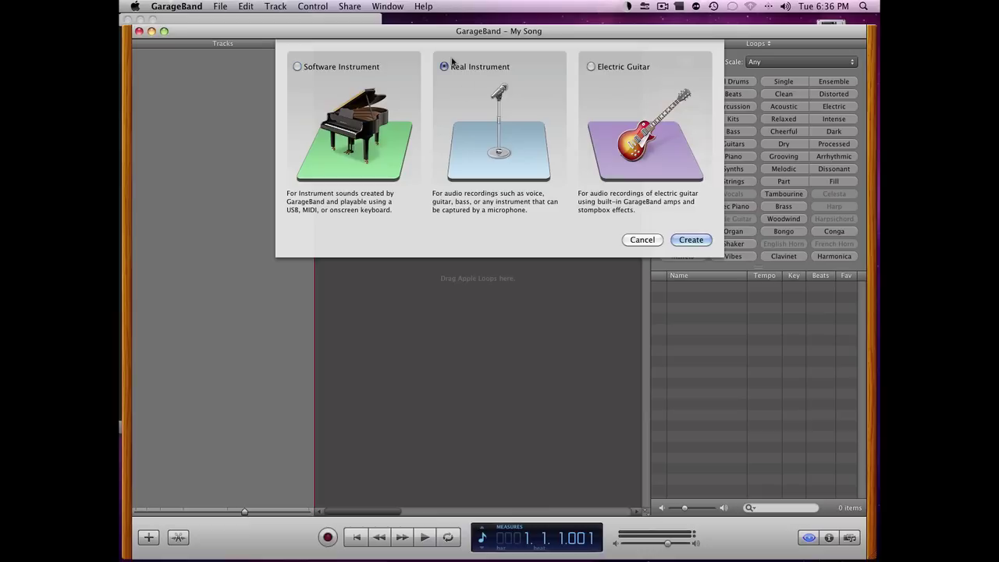
{"action": "left_click", "coordinate": [639, 240]}
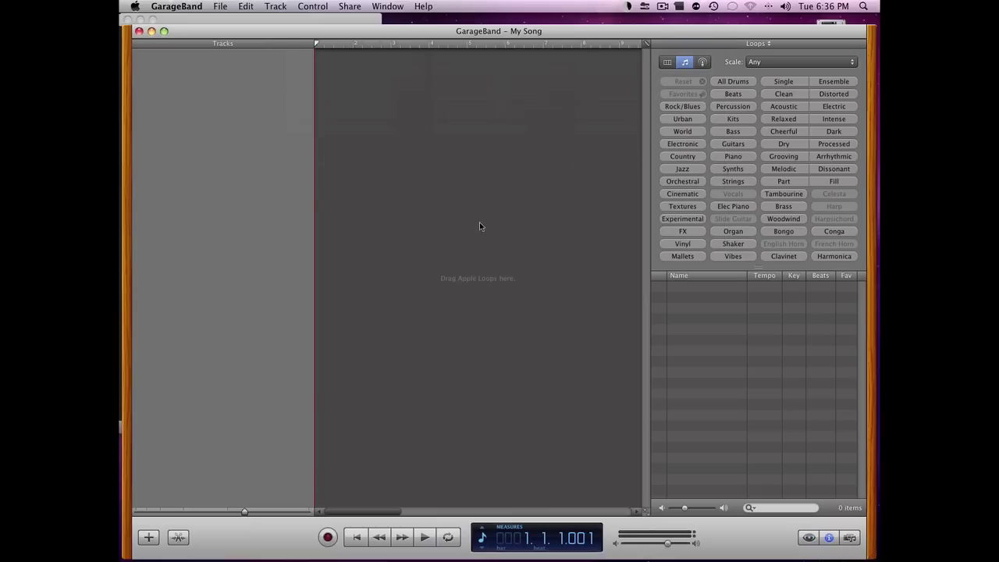
Step: Show the Track Info pane for the new Real Instrument track
{"action": "left_click", "coordinate": [829, 537]}
{"action": "left_click", "coordinate": [829, 536]}
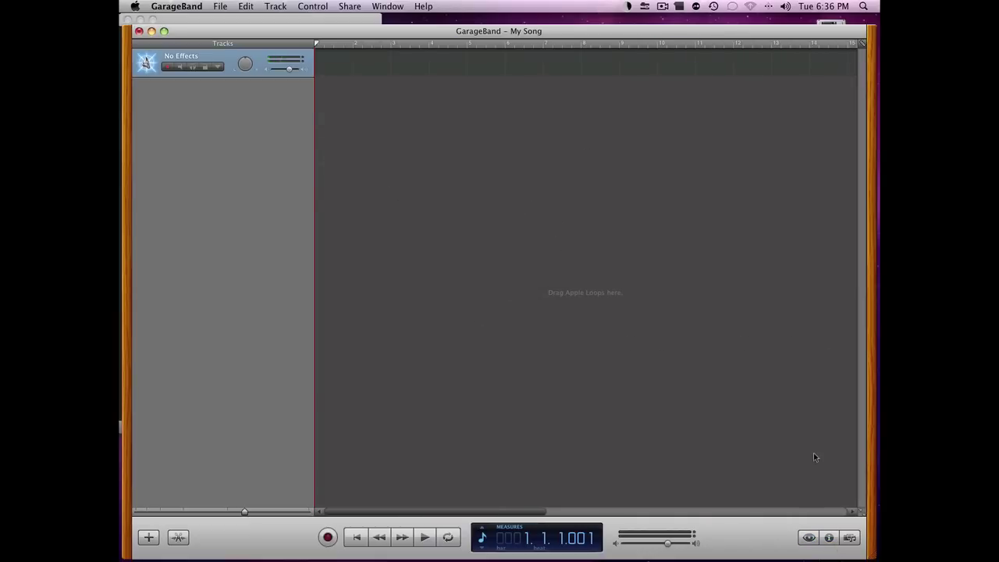
{"action": "left_click", "coordinate": [829, 537]}
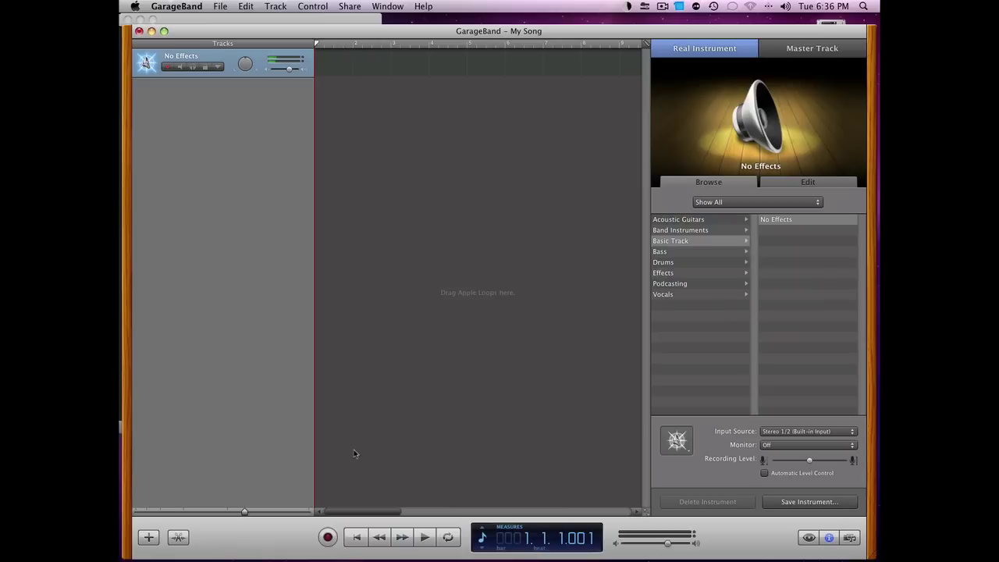
Step: Record a voice take of about ten measures onto the No Effects track
{"action": "left_click", "coordinate": [328, 538]}
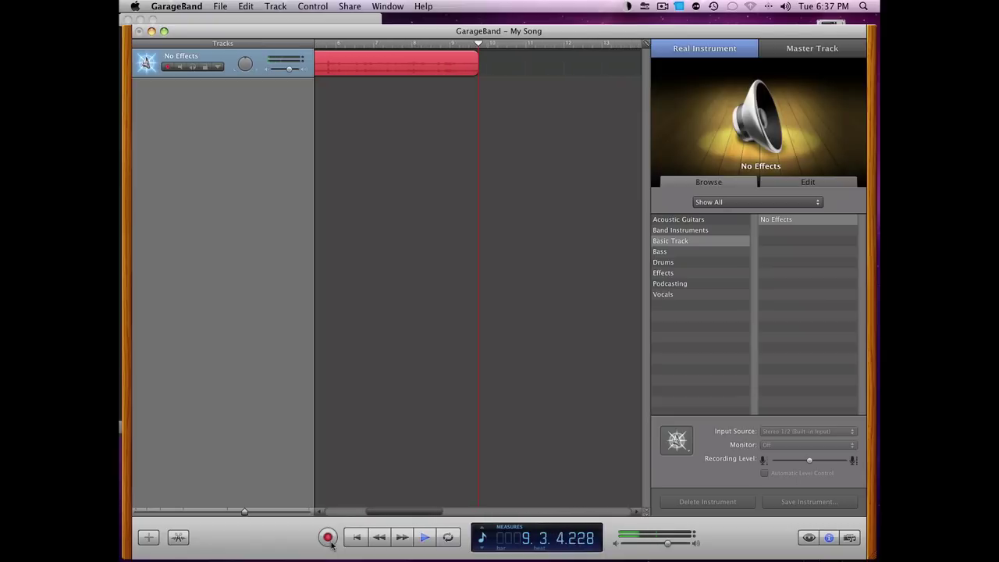
{"action": "left_click", "coordinate": [328, 538]}
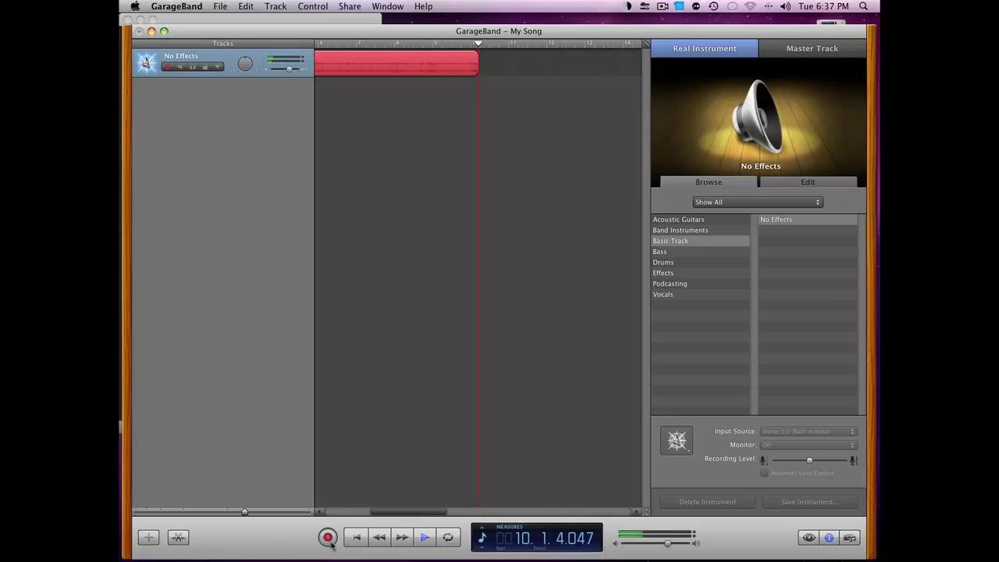
{"action": "left_click", "coordinate": [424, 537]}
{"action": "left_click_drag", "start_coordinate": [422, 511], "coordinate": [371, 511]}
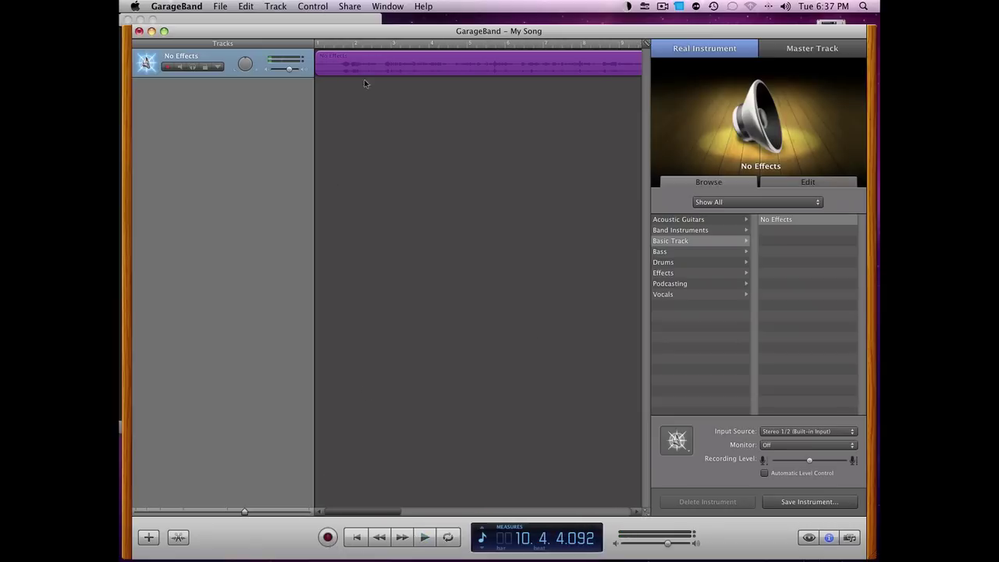
Step: Play the recorded take back from the song start, then rewind
{"action": "key", "text": "Return"}
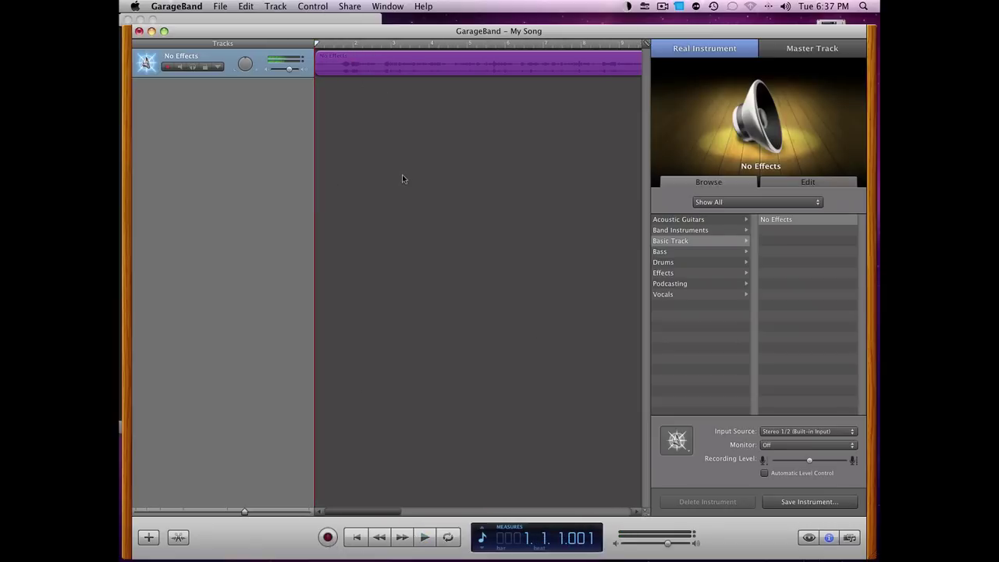
{"action": "key", "text": "space"}
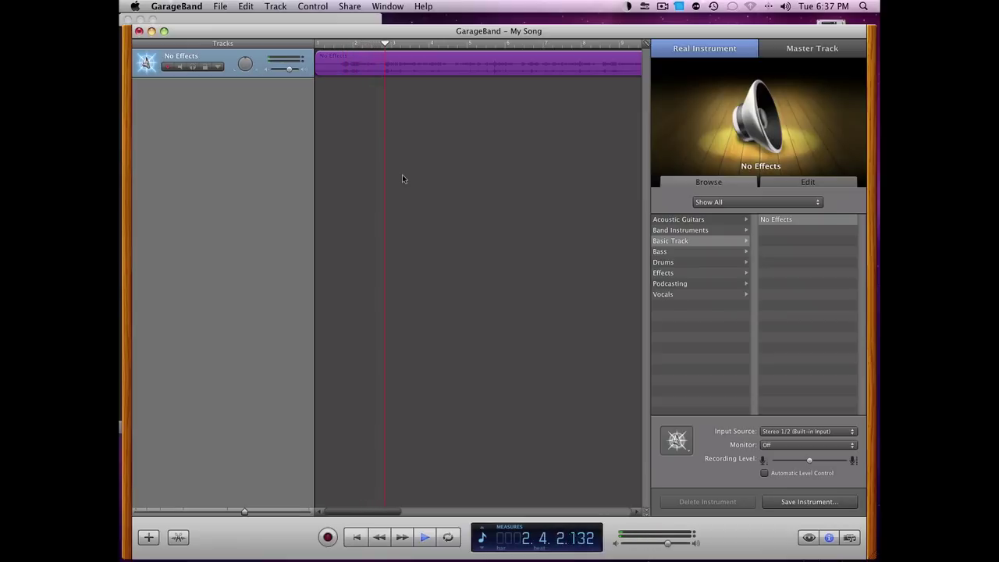
{"action": "key", "text": "space"}
{"action": "key", "text": "Return"}
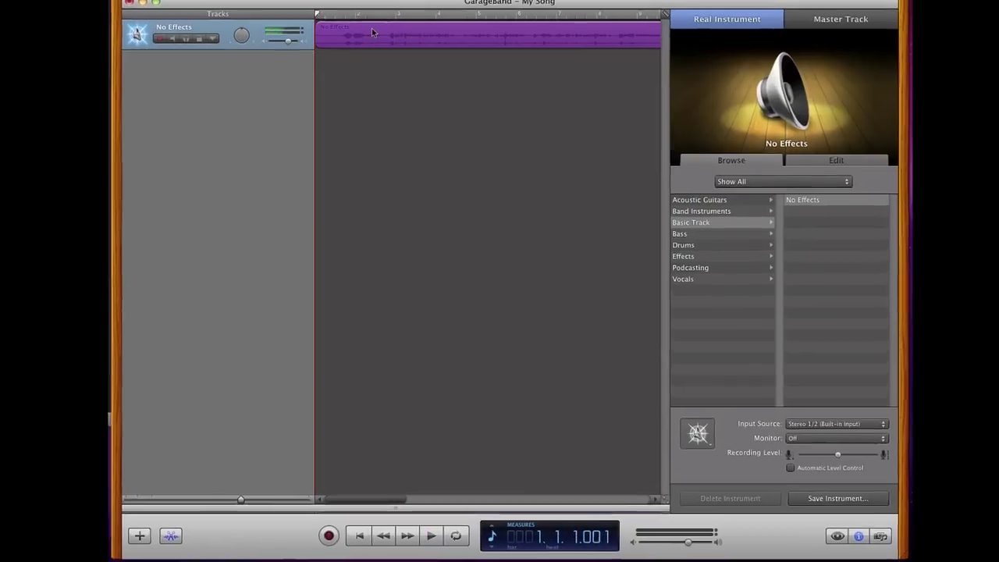
Step: Open the voice region in the editor and set Enhance Tuning to 100 with Limit to Key on
{"action": "double_click", "coordinate": [369, 57]}
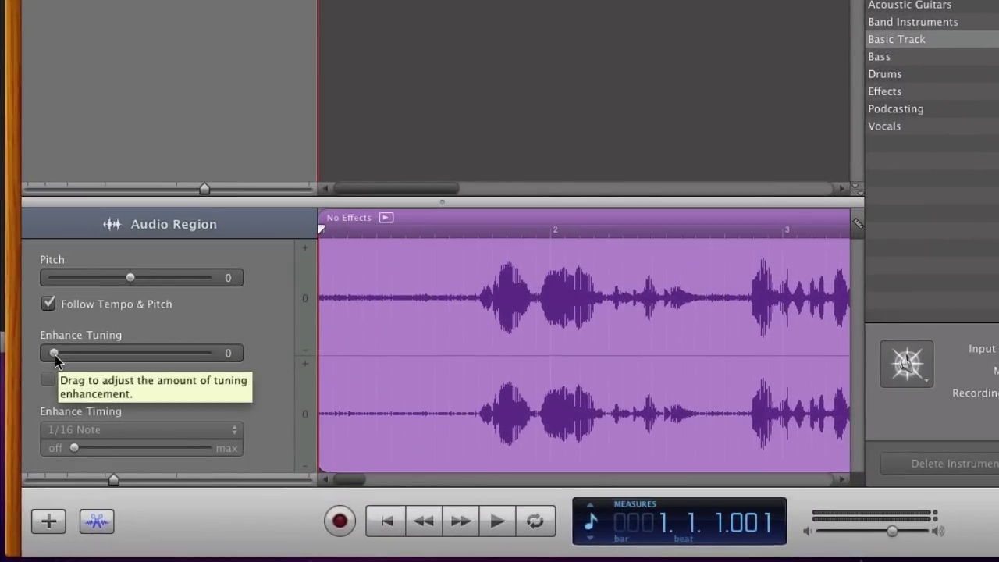
{"action": "left_click_drag", "start_coordinate": [55, 355], "coordinate": [331, 371]}
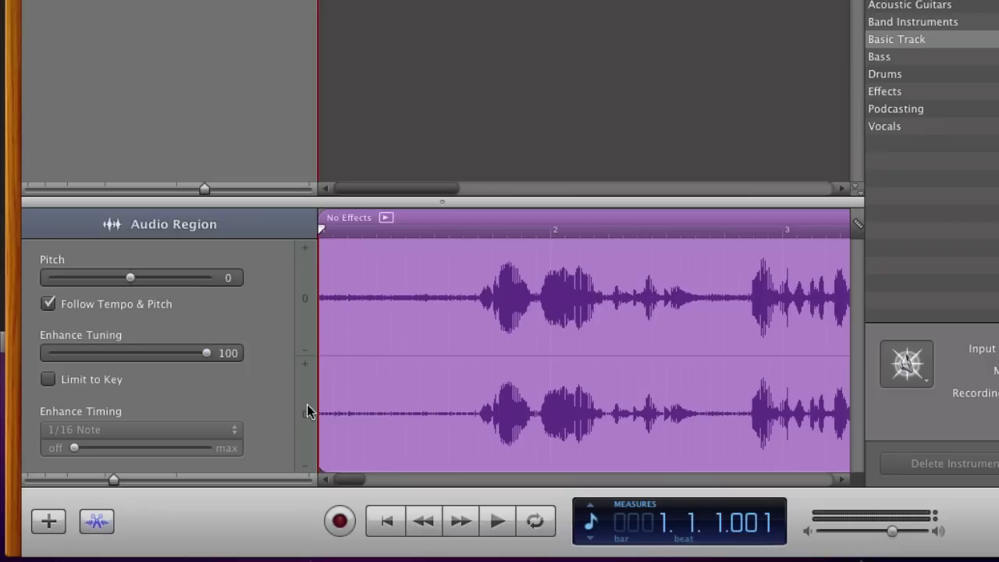
{"action": "left_click", "coordinate": [129, 389]}
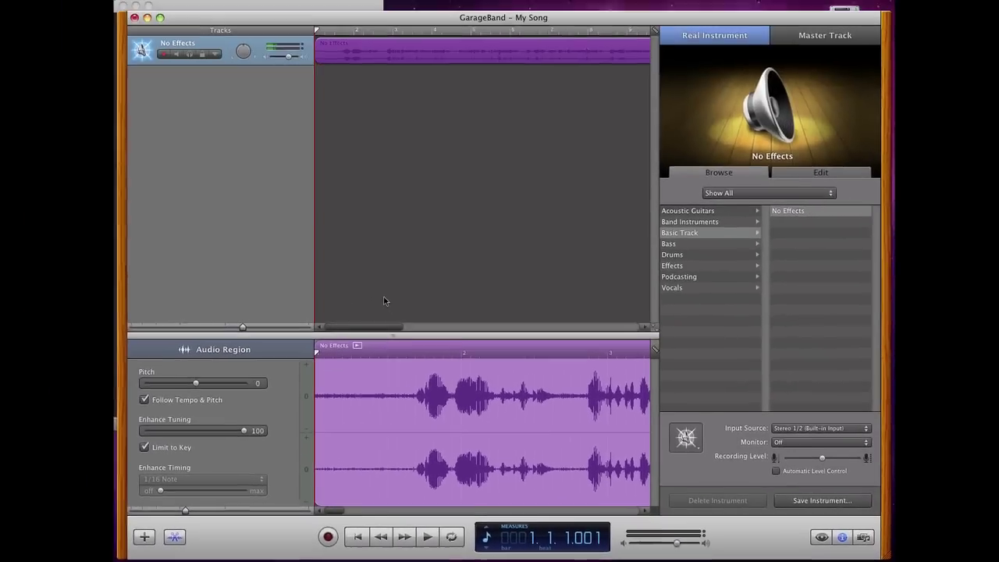
Step: Play the pitch-corrected take to its end, then return the playhead to 1.1.1.001
{"action": "key", "text": "space"}
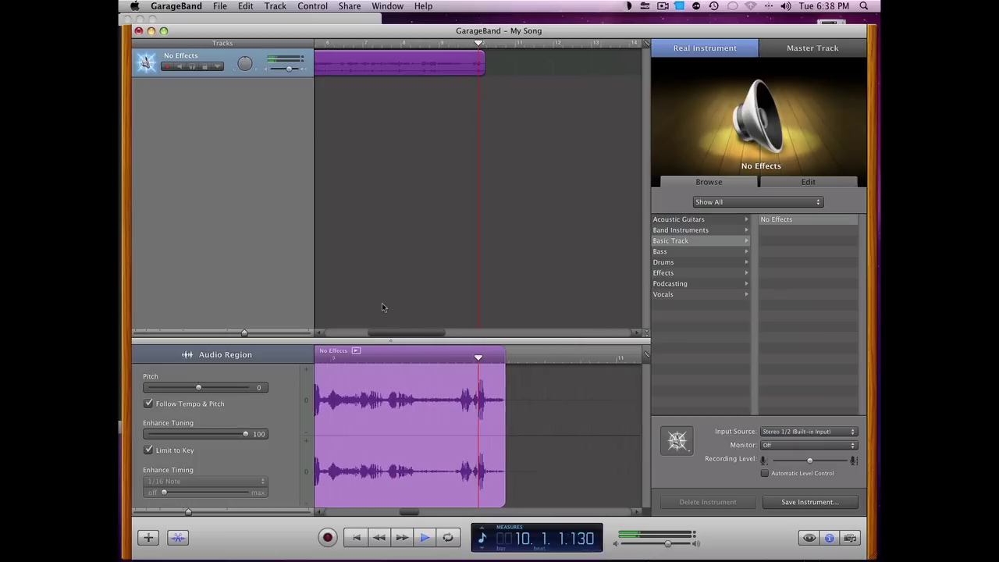
{"action": "key", "text": "space"}
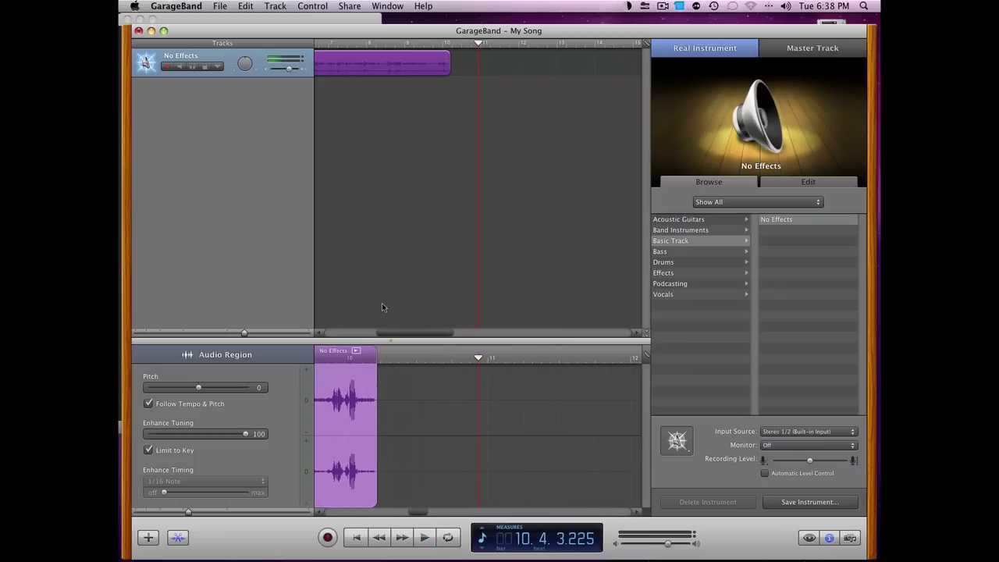
{"action": "left_click_drag", "start_coordinate": [422, 513], "coordinate": [333, 512]}
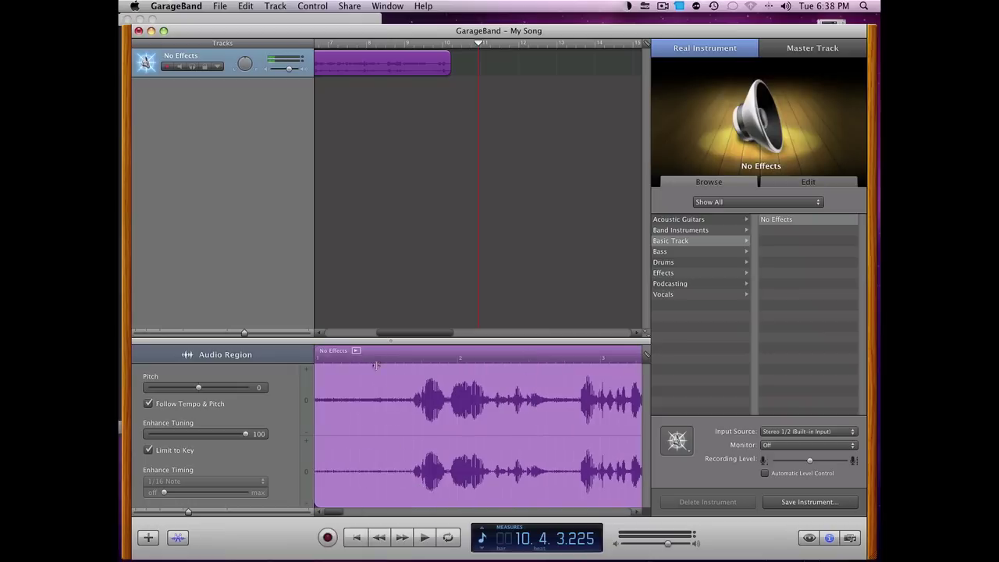
{"action": "key", "text": "Home"}
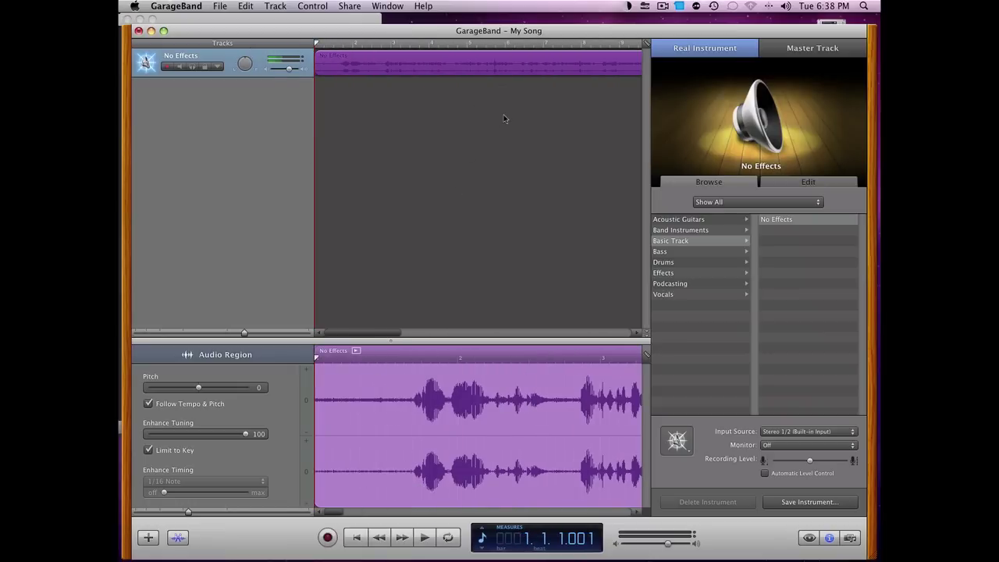
Step: Export the song to disk as AAC High Quality 'My Song' on the Desktop
{"action": "left_click", "coordinate": [223, 5]}
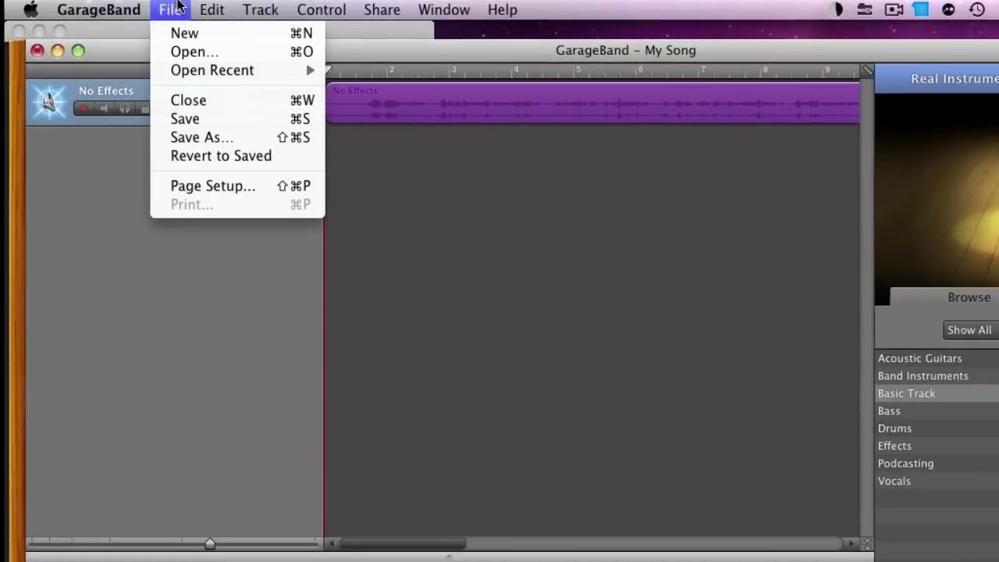
{"action": "mouse_move", "coordinate": [268, 4]}
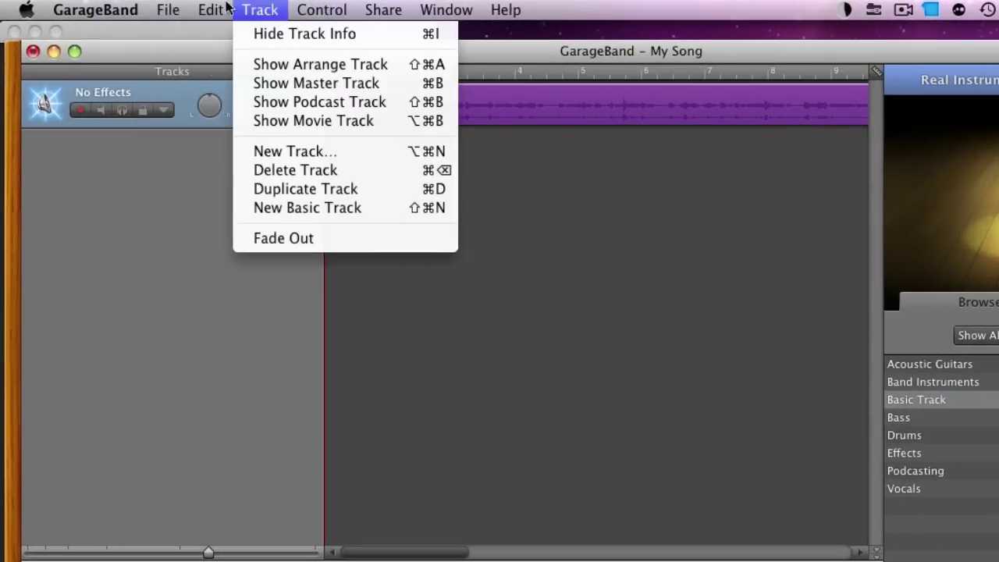
{"action": "mouse_move", "coordinate": [166, 7]}
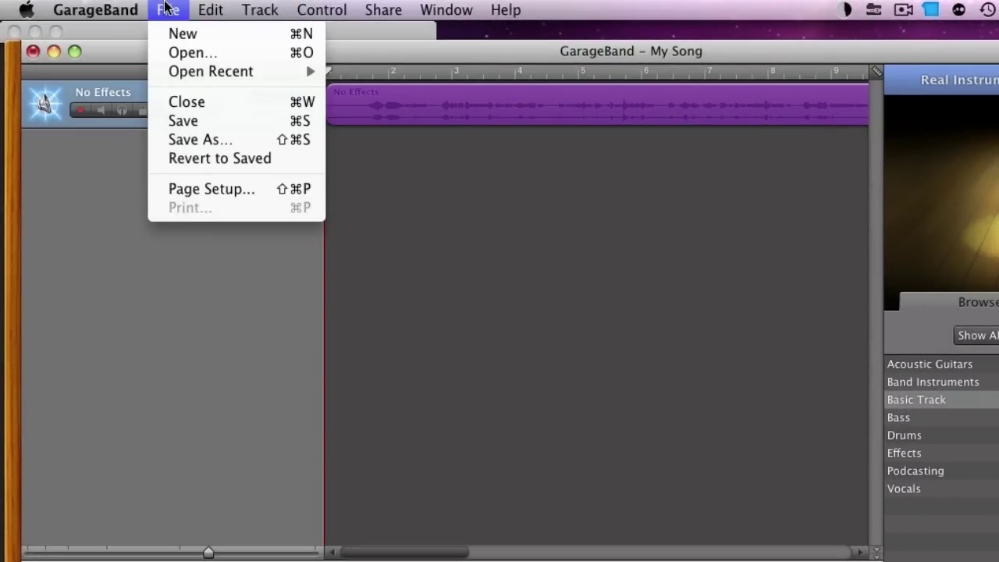
{"action": "mouse_move", "coordinate": [376, 9]}
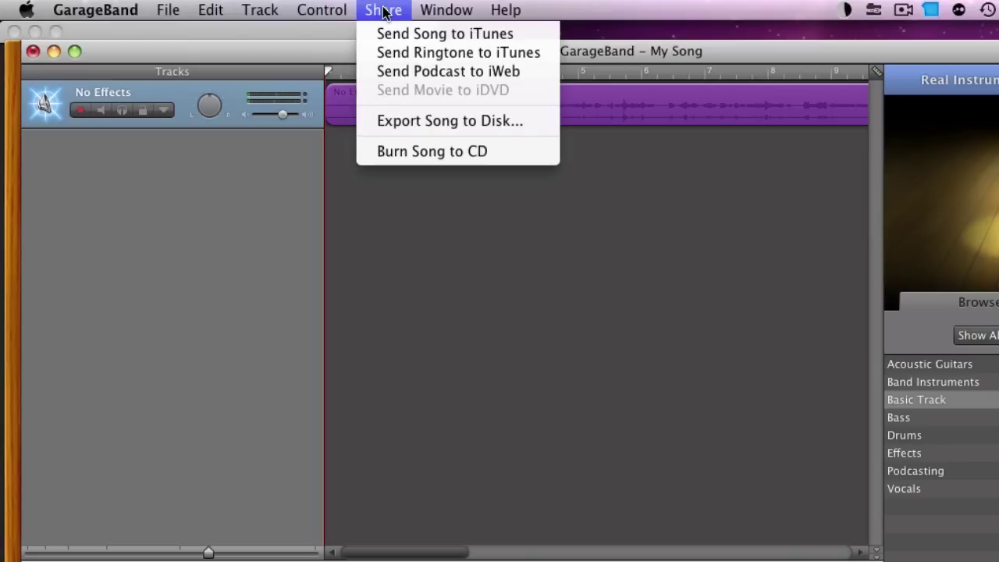
{"action": "left_click", "coordinate": [437, 128]}
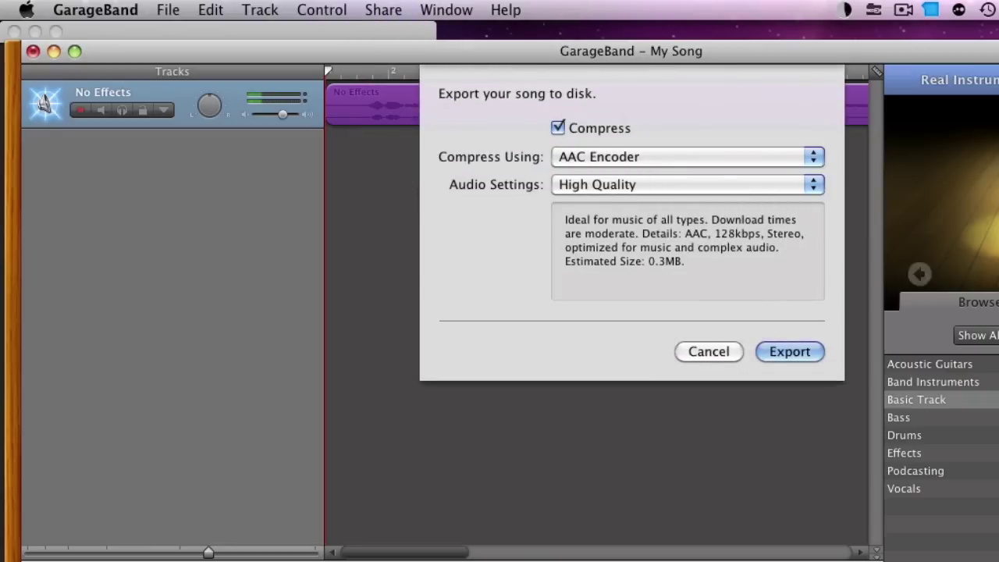
{"action": "left_click", "coordinate": [811, 361]}
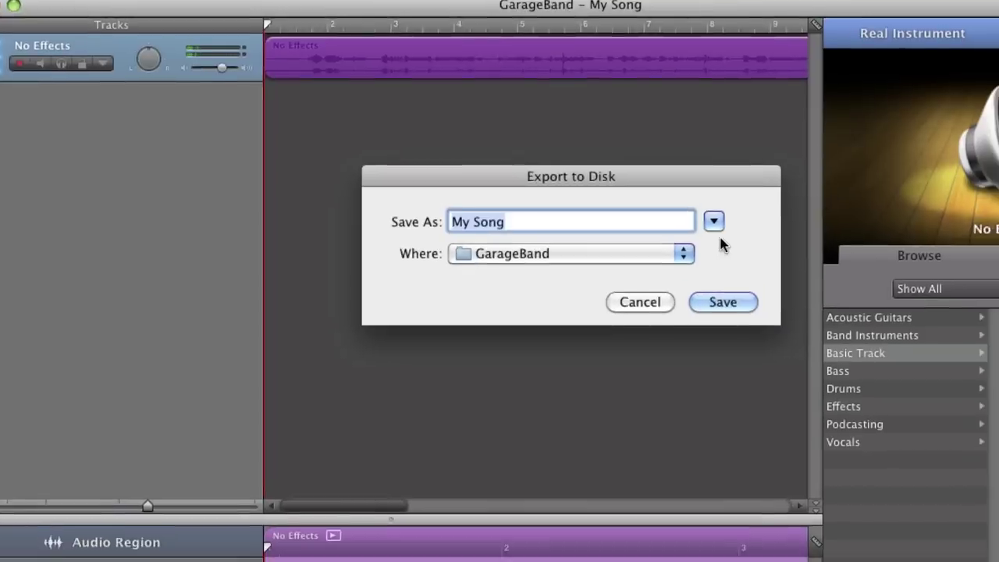
{"action": "left_click", "coordinate": [714, 222]}
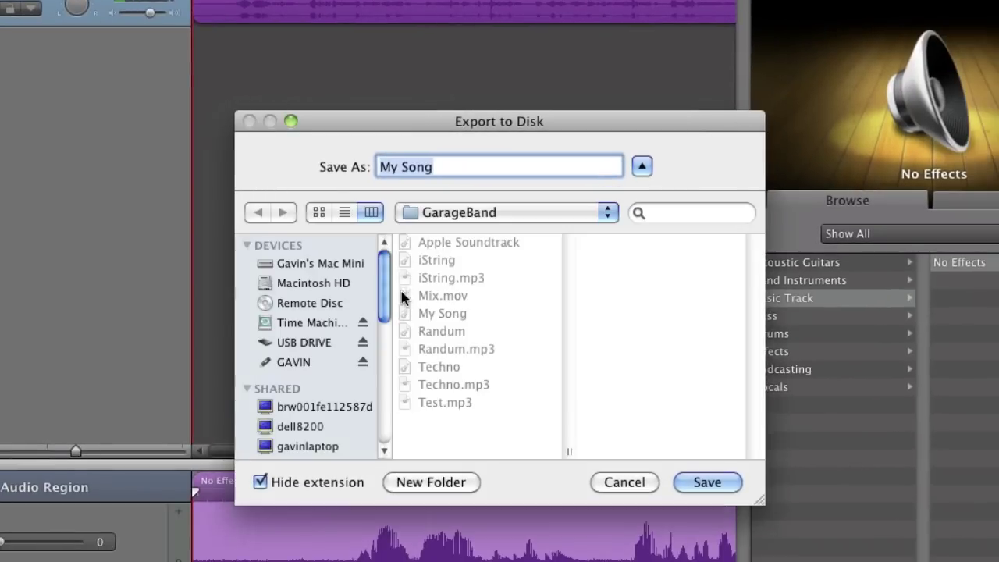
{"action": "scroll", "coordinate": [313, 429], "scroll_direction": "down", "scroll_amount": 5}
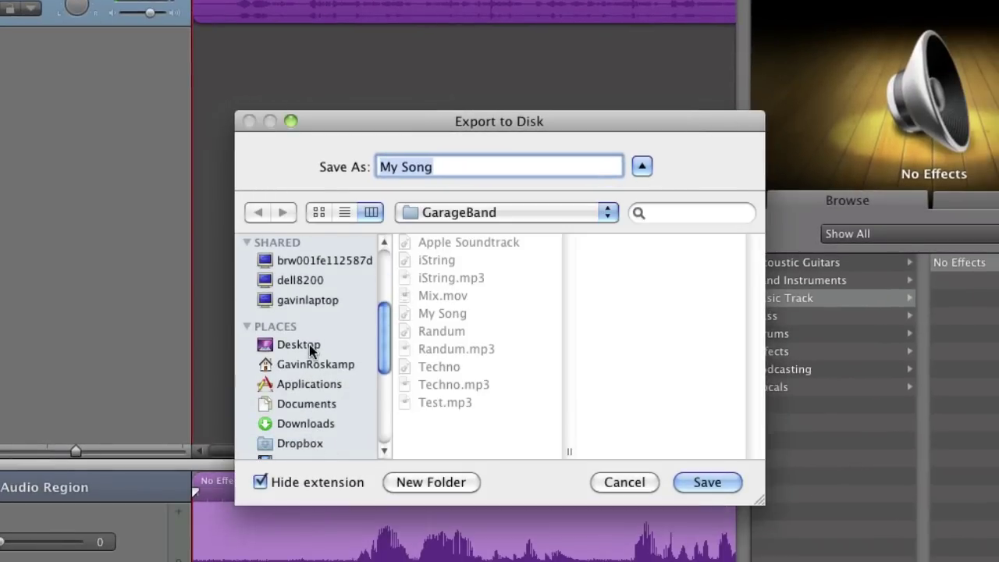
{"action": "left_click", "coordinate": [309, 345]}
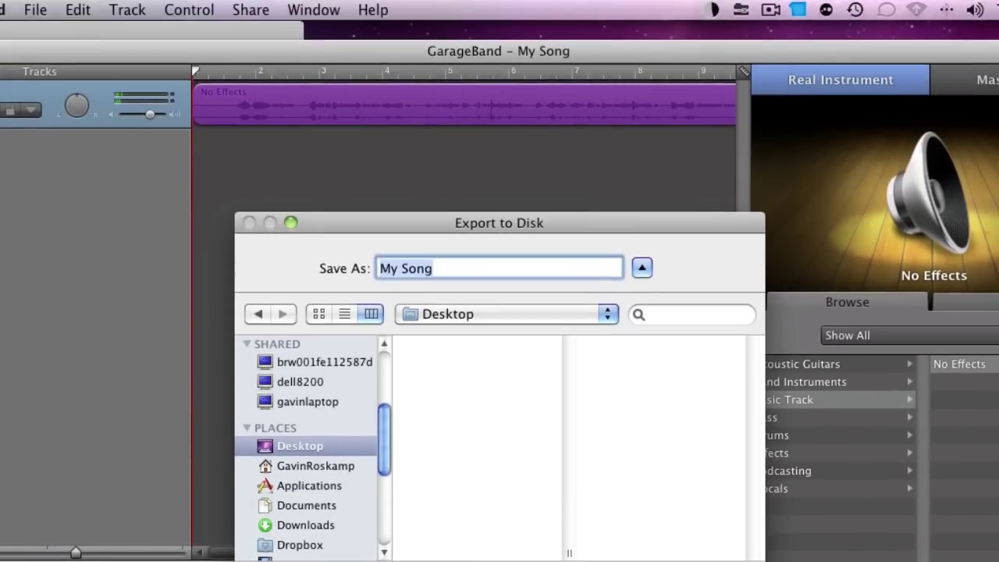
{"action": "left_click", "coordinate": [706, 490]}
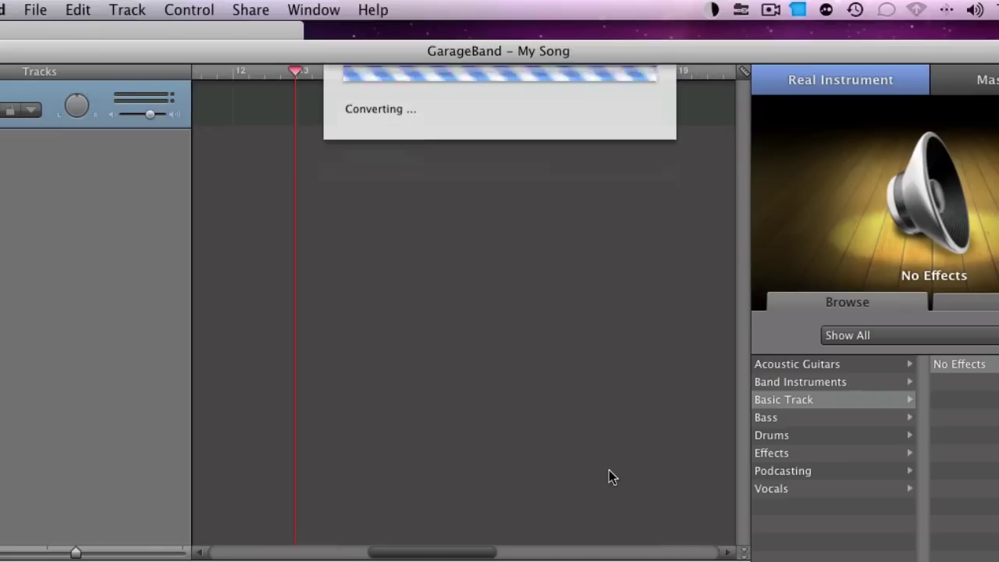
Step: Quit GarageBand without saving the project
{"action": "left_click", "coordinate": [4, 9]}
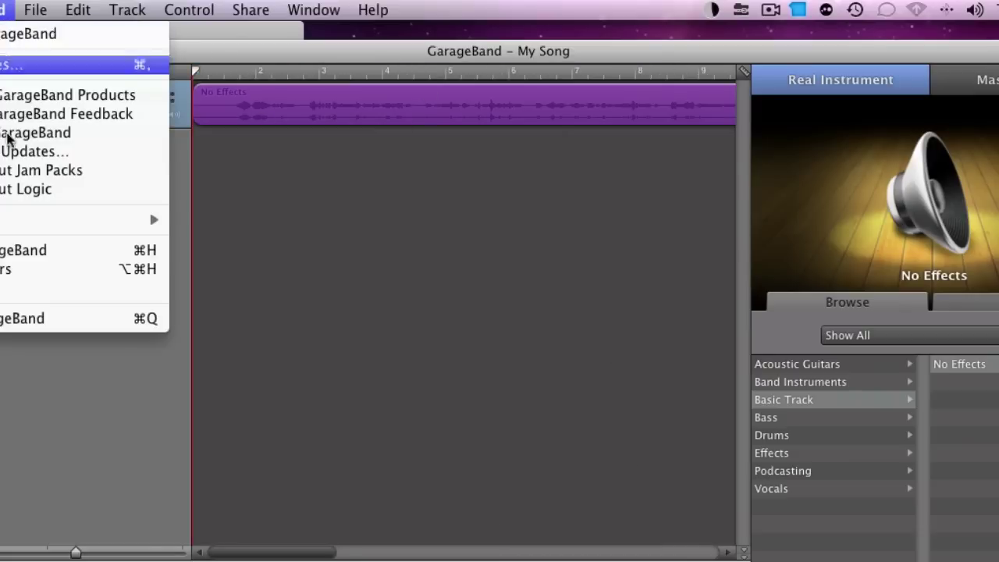
{"action": "left_click", "coordinate": [39, 319]}
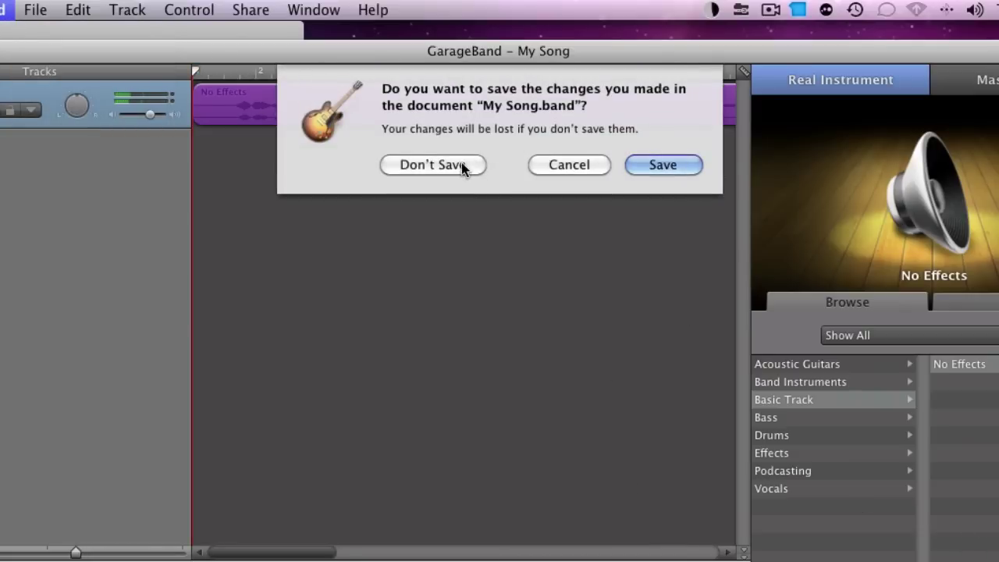
{"action": "left_click", "coordinate": [459, 163]}
{"action": "left_click", "coordinate": [954, 397]}
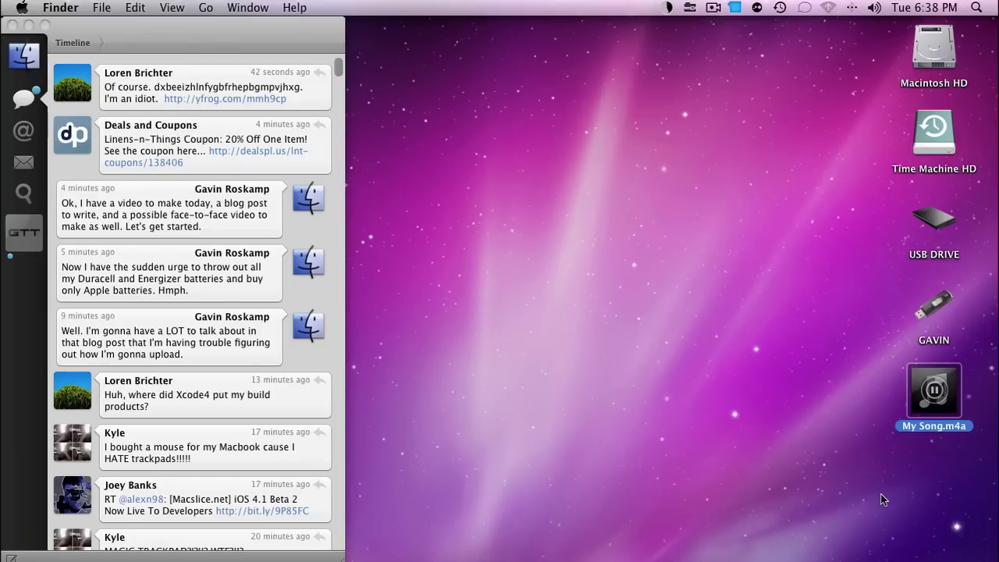
{"action": "key", "text": "space"}
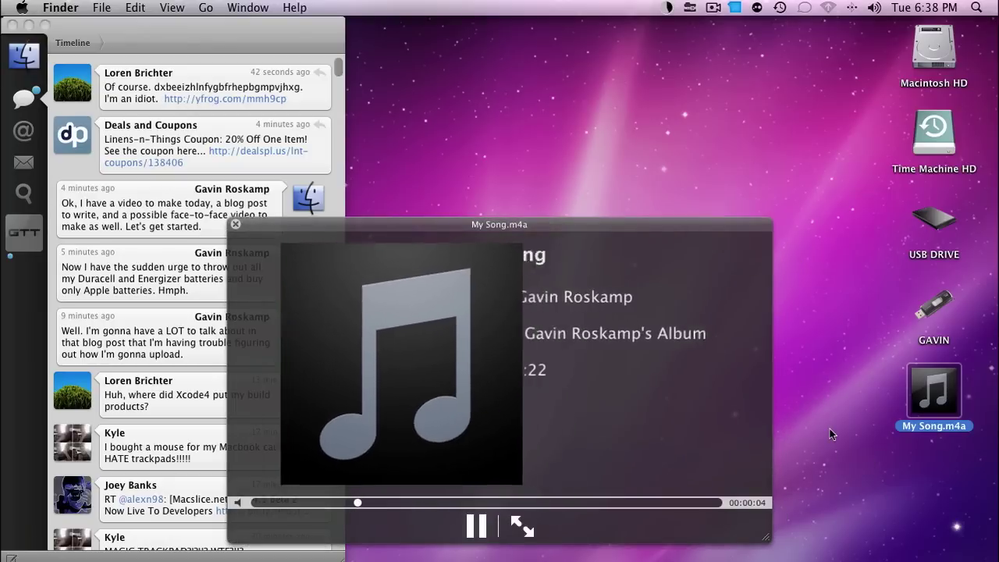
{"action": "key", "text": "space"}
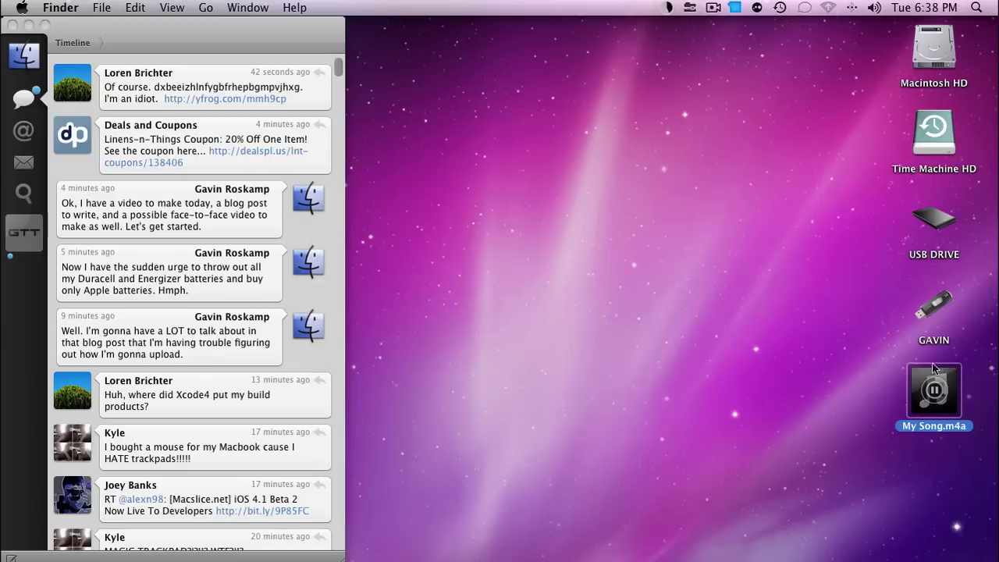
{"action": "left_click", "coordinate": [814, 411]}
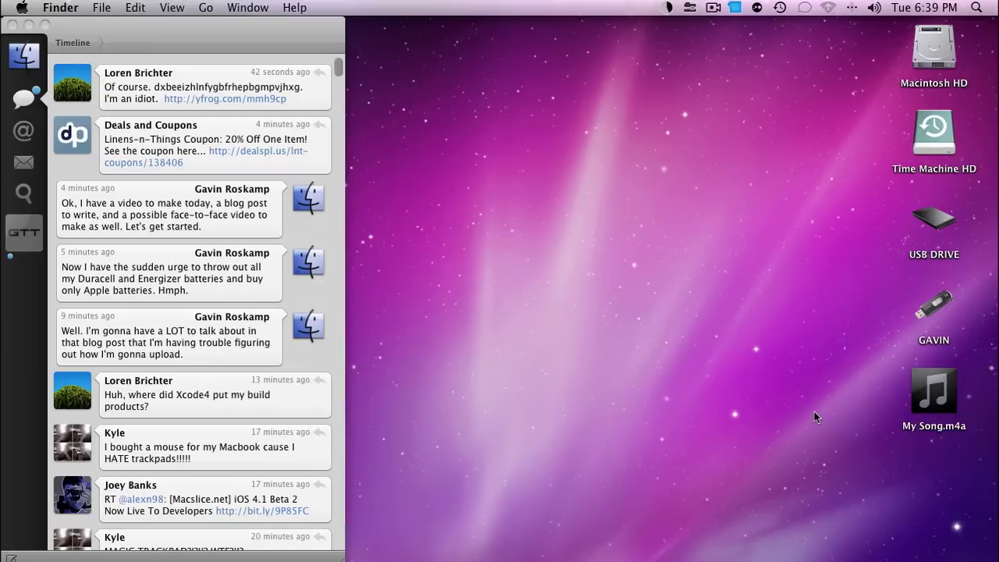